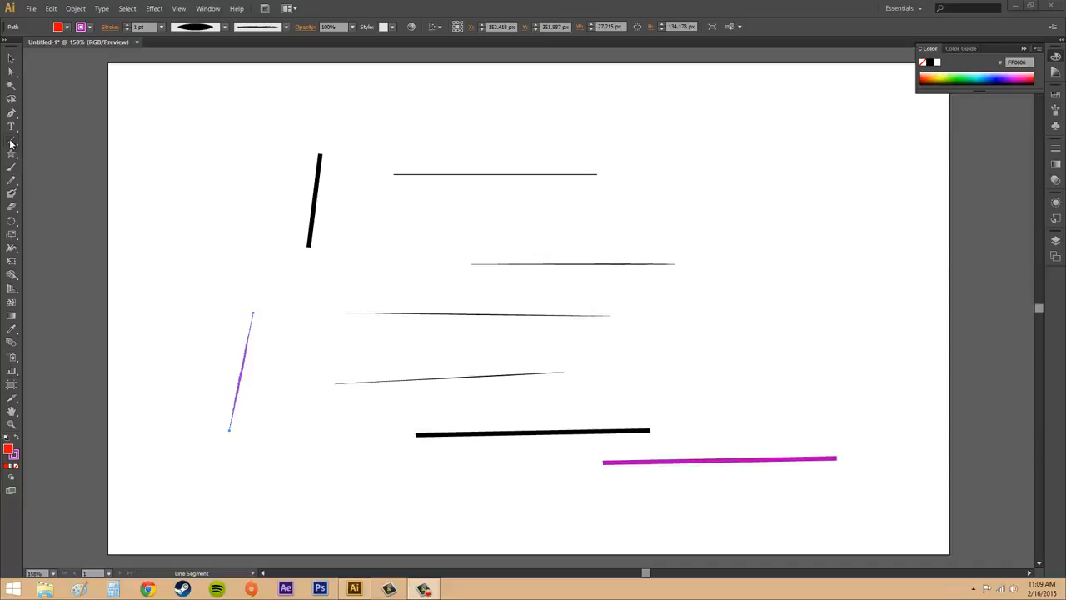
Draw a straight line across the top of the artboard with the Line Segment tool.
{"action": "left_click", "coordinate": [11, 144]}
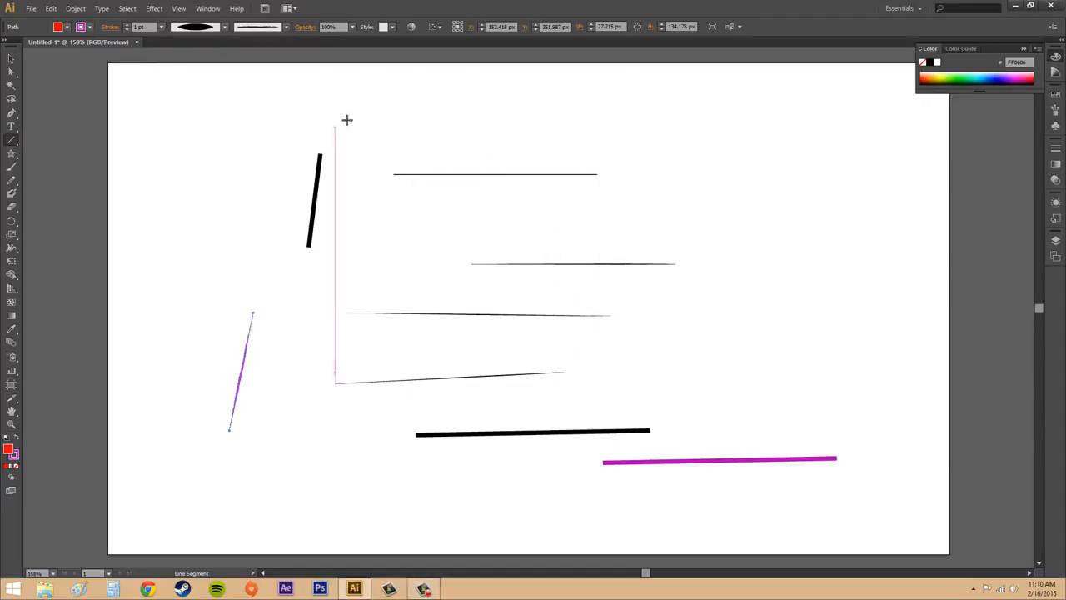
{"action": "left_click_drag", "start_coordinate": [353, 114], "coordinate": [686, 122]}
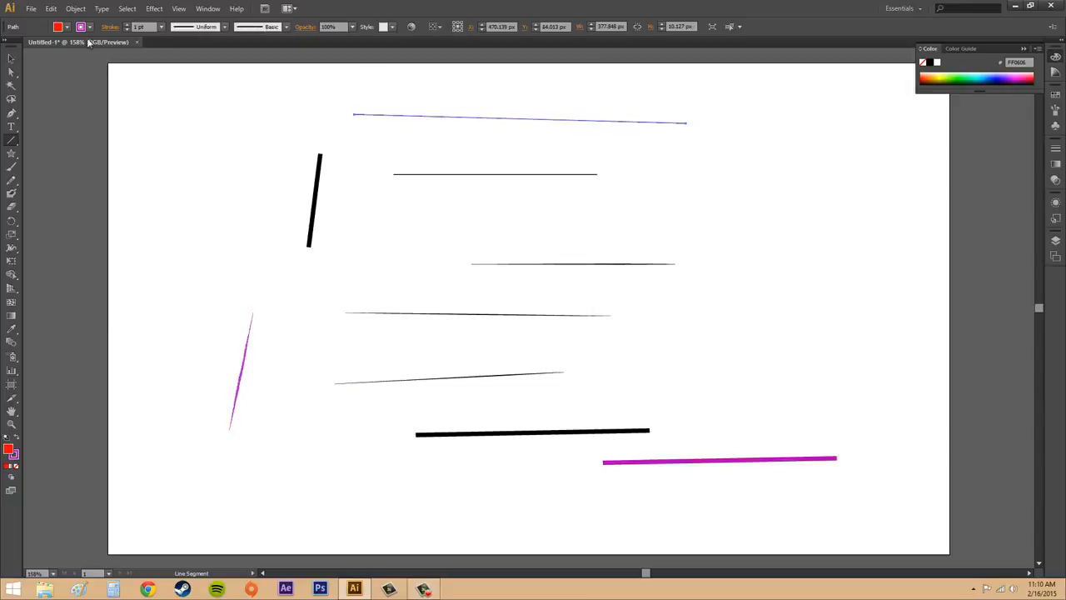
Select every line on the artboard and delete them all.
{"action": "left_click", "coordinate": [11, 59]}
{"action": "left_click", "coordinate": [706, 188]}
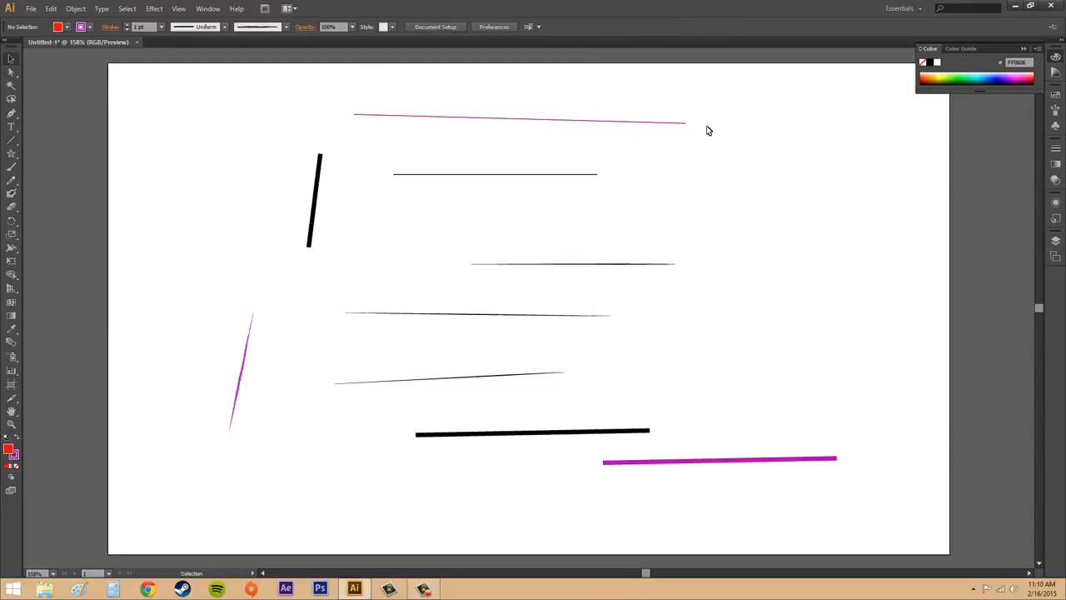
{"action": "left_click_drag", "start_coordinate": [183, 86], "coordinate": [907, 507]}
{"action": "key", "text": "Delete"}
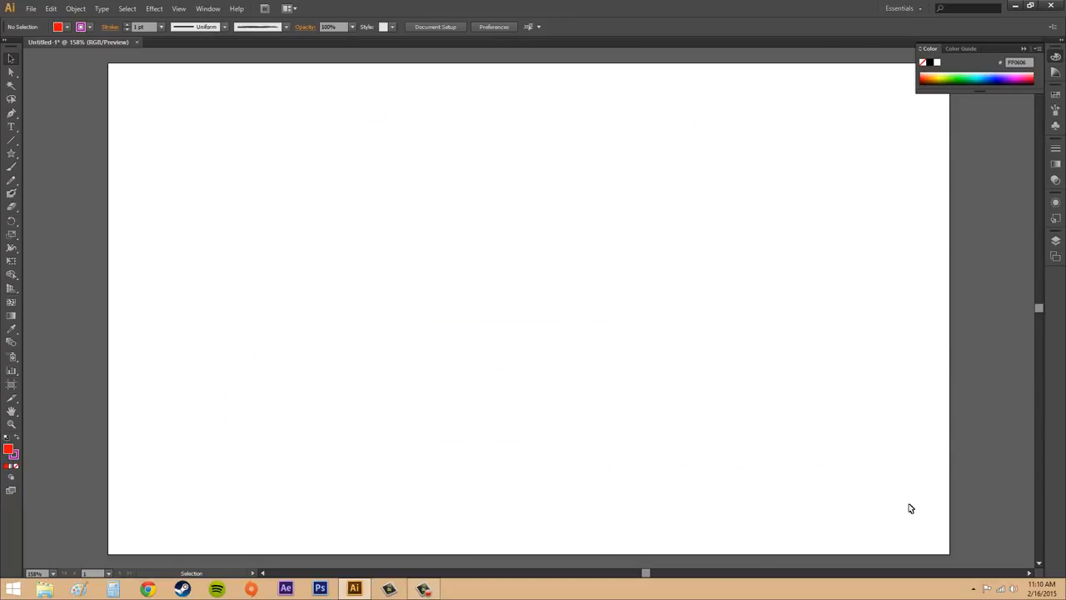
Draw a slanted line across the artboard with the Line Segment tool and delete it.
{"action": "left_click", "coordinate": [10, 140]}
{"action": "left_click_drag", "start_coordinate": [254, 291], "coordinate": [713, 256]}
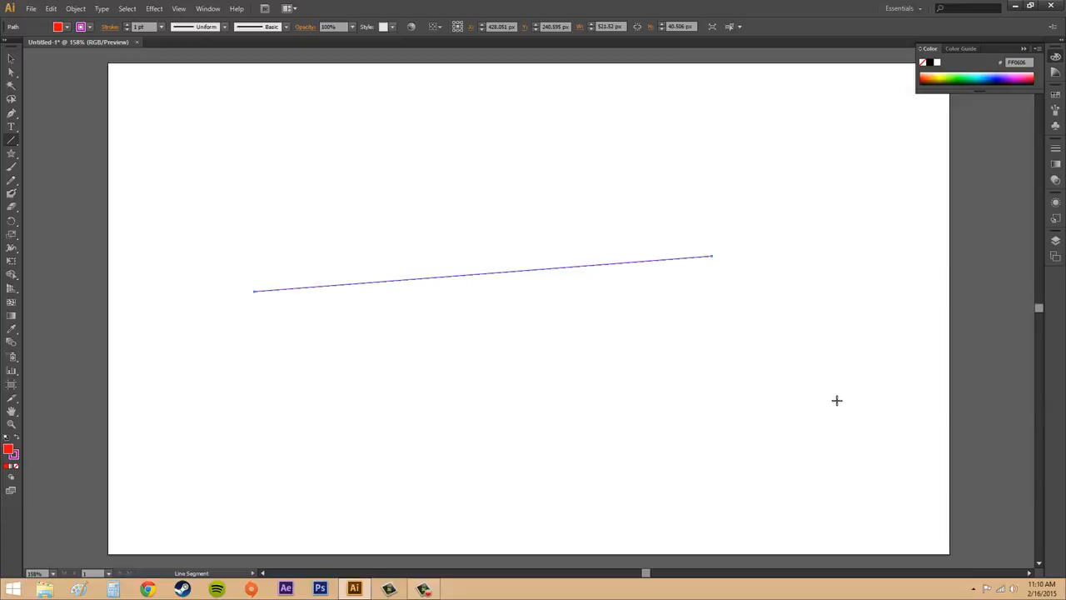
{"action": "key", "text": "Delete"}
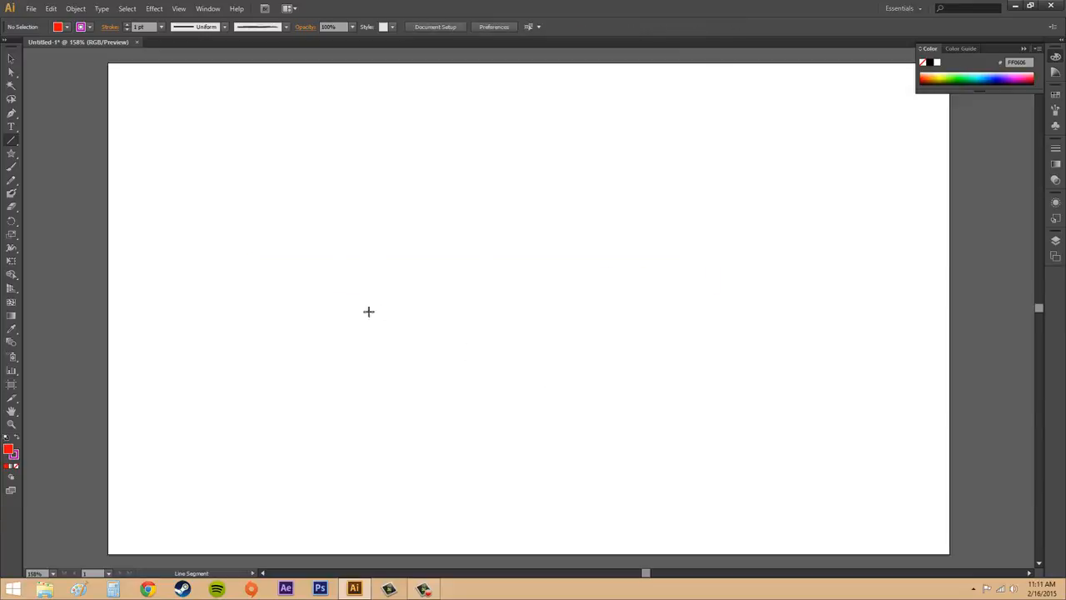
Draw a short horizontal line, select the lines on the artboard and delete them.
{"action": "left_click_drag", "start_coordinate": [280, 302], "coordinate": [439, 296]}
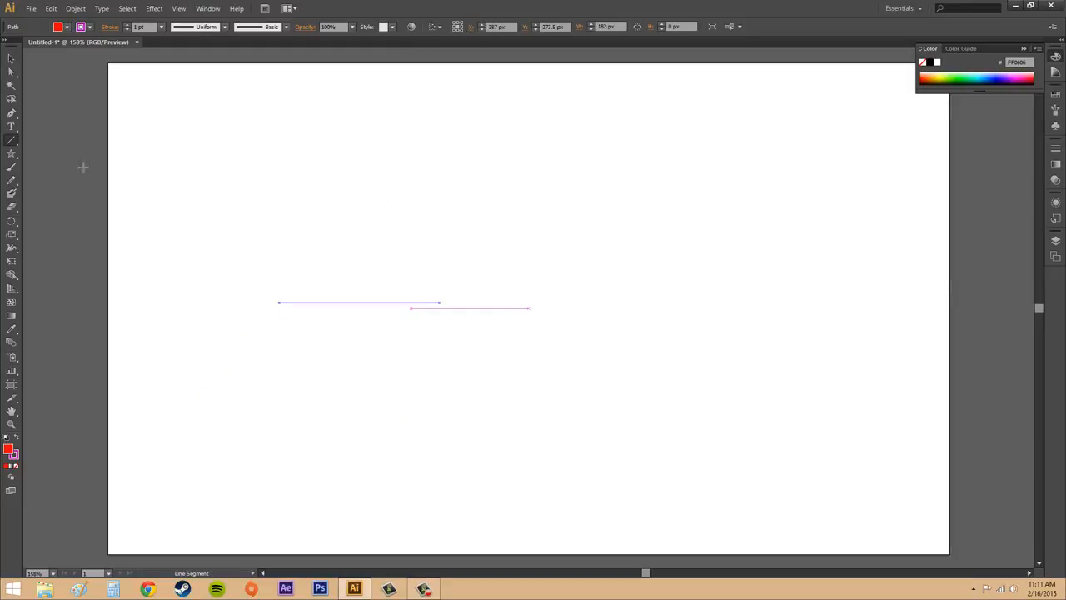
{"action": "key", "text": "v"}
{"action": "left_click", "coordinate": [434, 315]}
{"action": "left_click", "coordinate": [433, 303]}
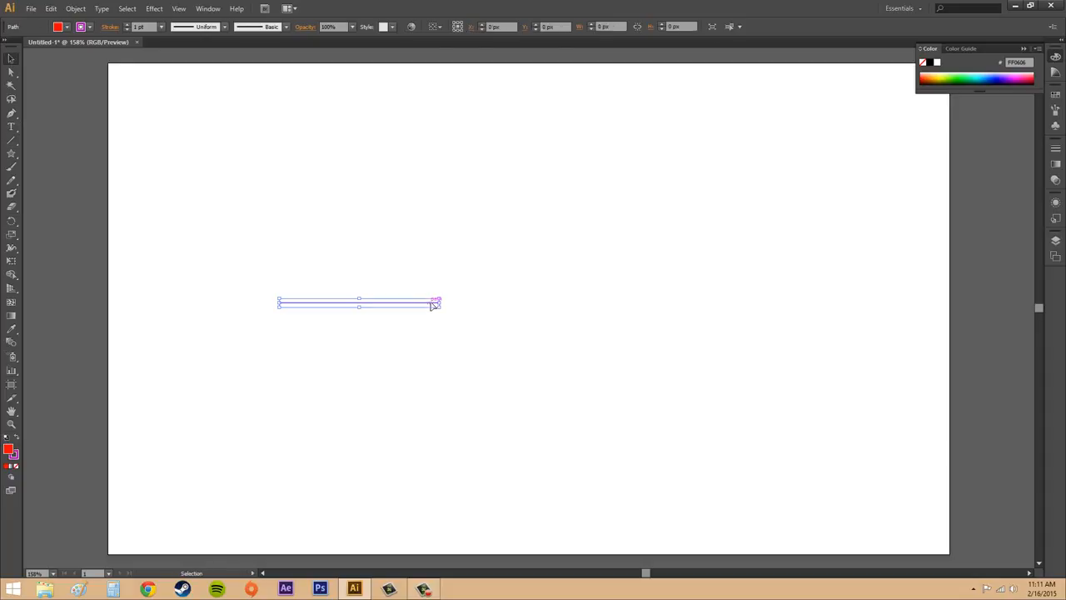
{"action": "key", "text": "Delete"}
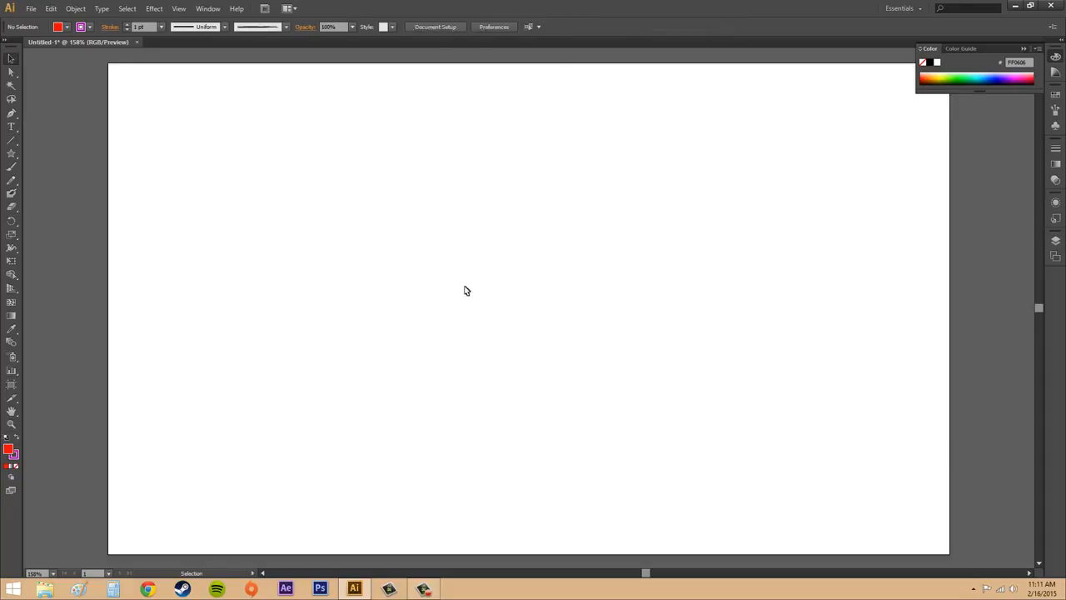
Create a line segment by clicking the artboard, setting length 500 px and angle 270°.
{"action": "left_click", "coordinate": [7, 141]}
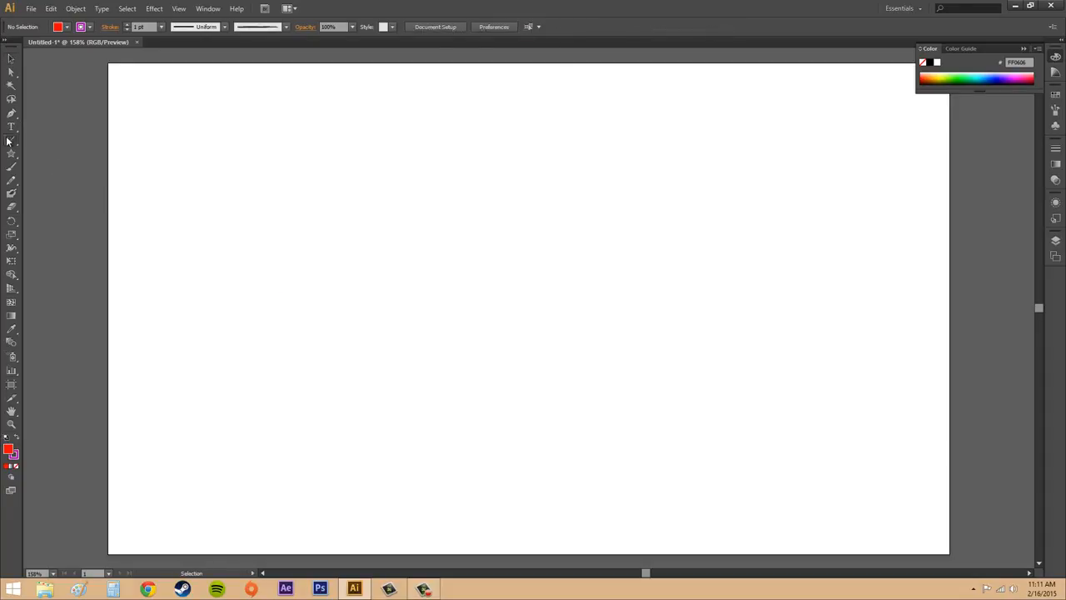
{"action": "left_click", "coordinate": [461, 323]}
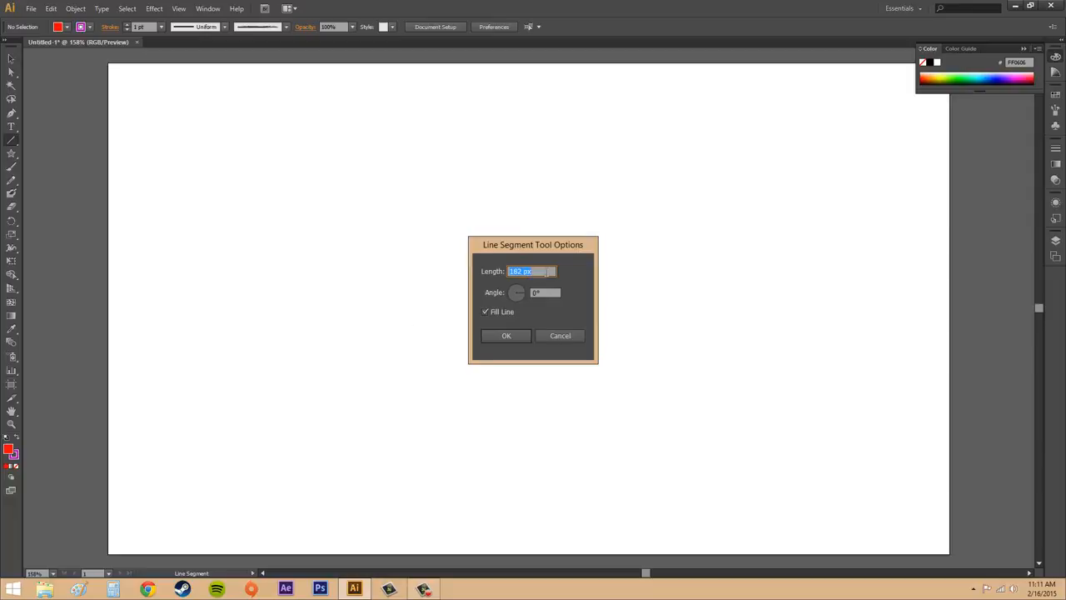
{"action": "type", "text": "500"}
{"action": "key", "text": "Tab"}
{"action": "type", "text": "360"}
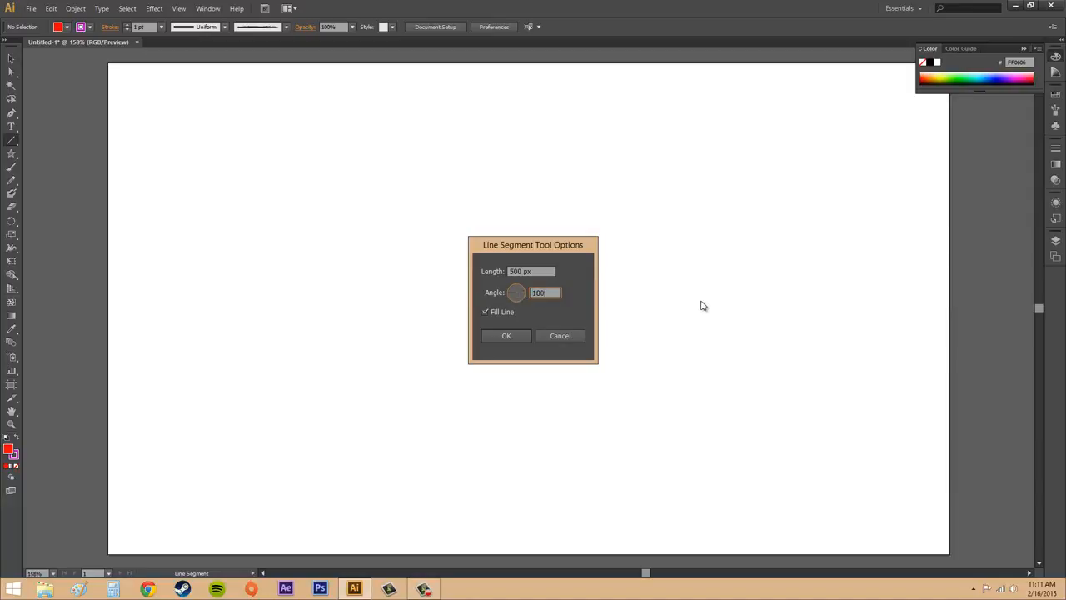
{"action": "left_click_drag", "start_coordinate": [551, 292], "coordinate": [490, 293]}
{"action": "type", "text": "270"}
{"action": "left_click", "coordinate": [515, 336]}
{"action": "left_click", "coordinate": [508, 336]}
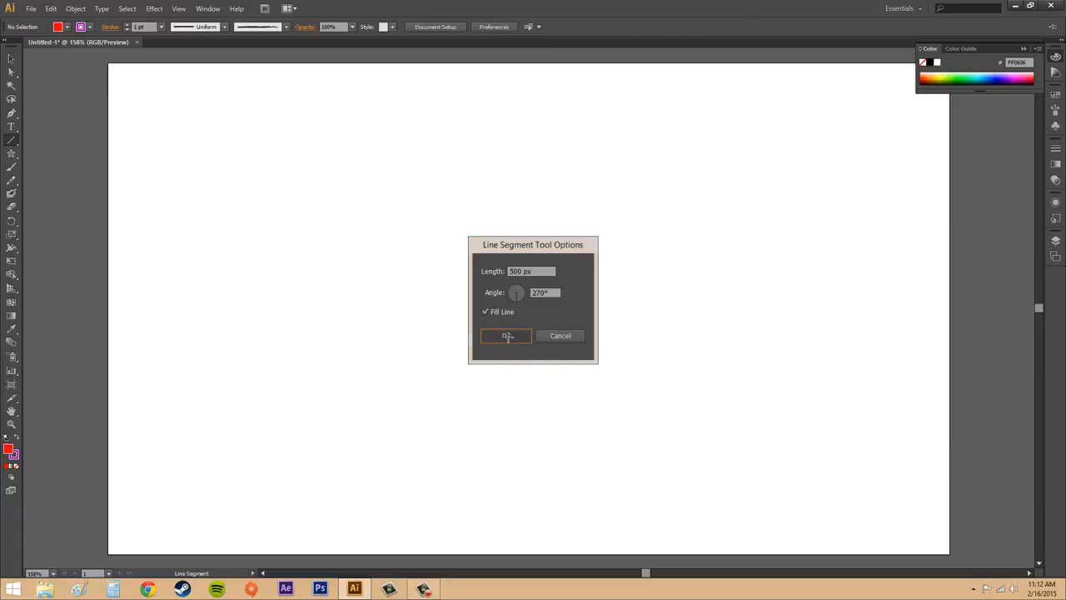
Move the vertical line upward so it spans the artboard's height.
{"action": "left_click", "coordinate": [11, 58]}
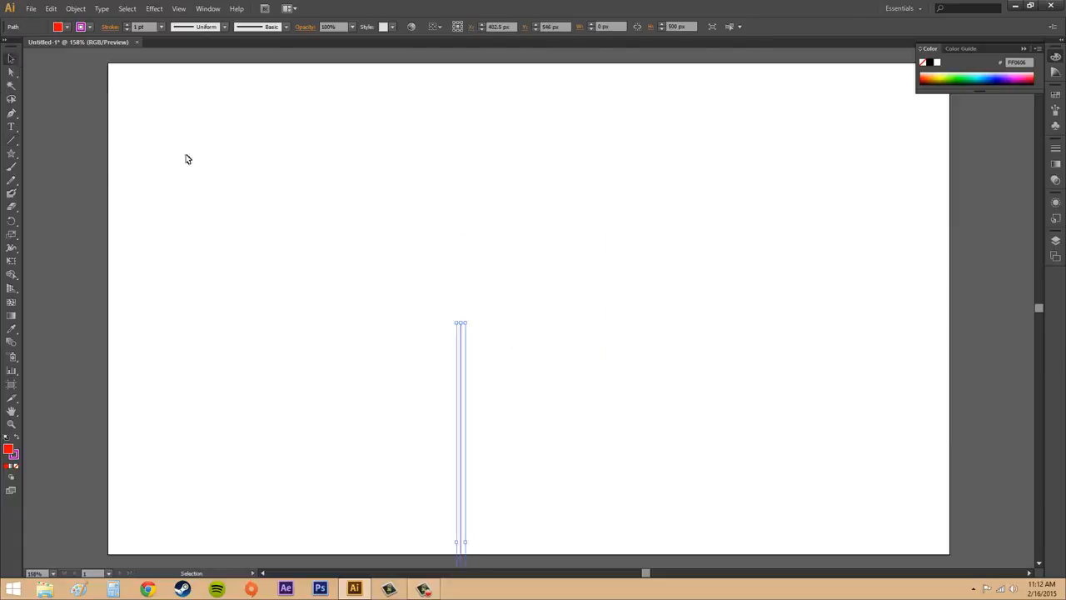
{"action": "left_click", "coordinate": [550, 295]}
{"action": "left_click_drag", "start_coordinate": [465, 467], "coordinate": [500, 233]}
{"action": "left_click", "coordinate": [579, 273]}
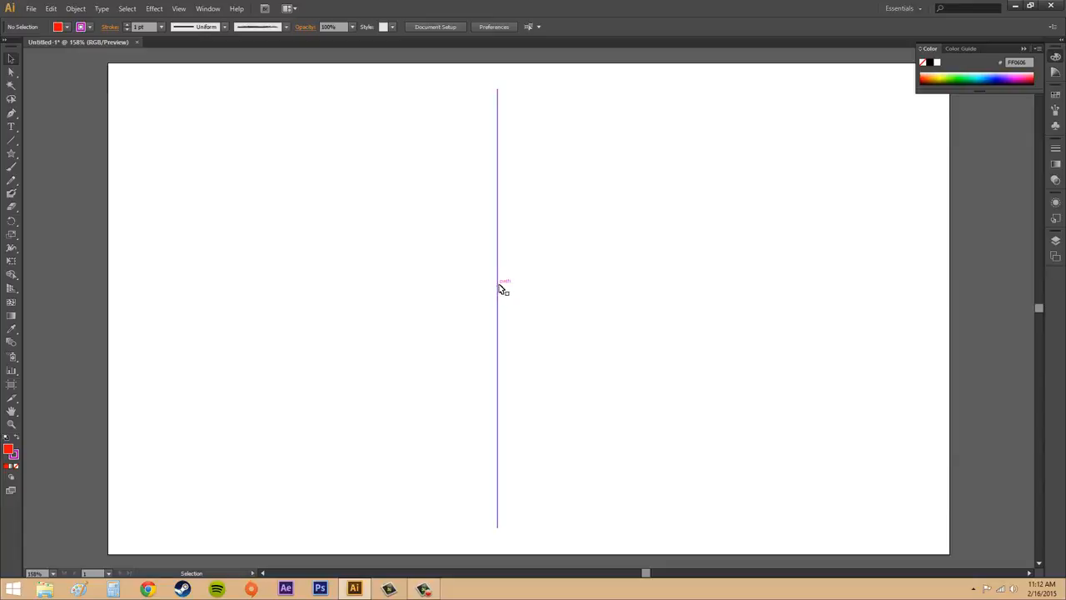
Create a 300 px line at 0° starting from the middle of the vertical line.
{"action": "left_click", "coordinate": [12, 141]}
{"action": "left_click", "coordinate": [497, 297]}
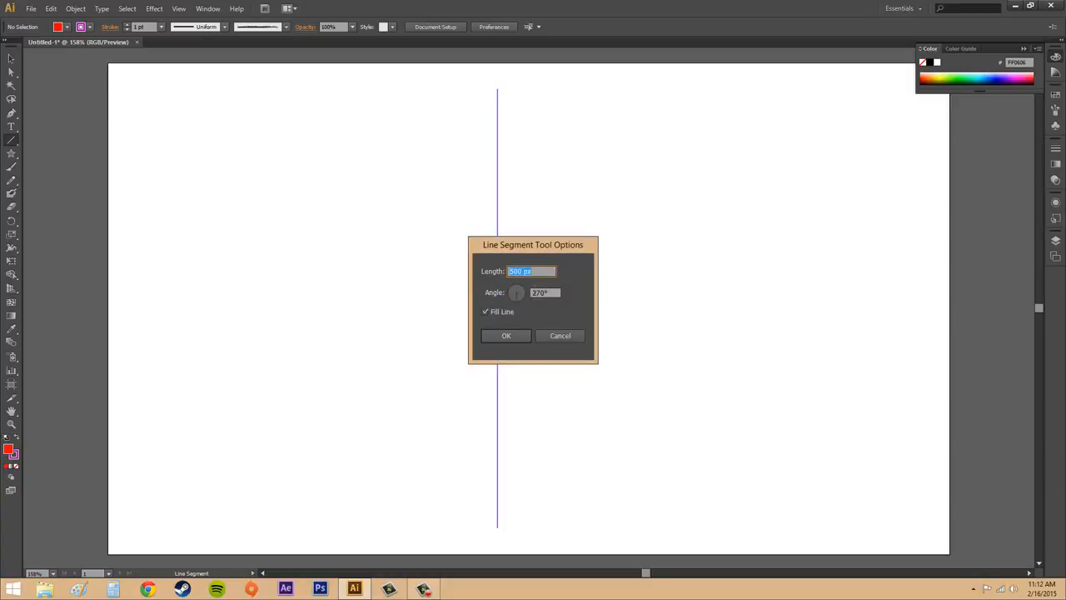
{"action": "key", "text": "Tab"}
{"action": "type", "text": "0"}
{"action": "key", "text": "shift+Tab"}
{"action": "type", "text": "300"}
{"action": "left_click", "coordinate": [496, 333]}
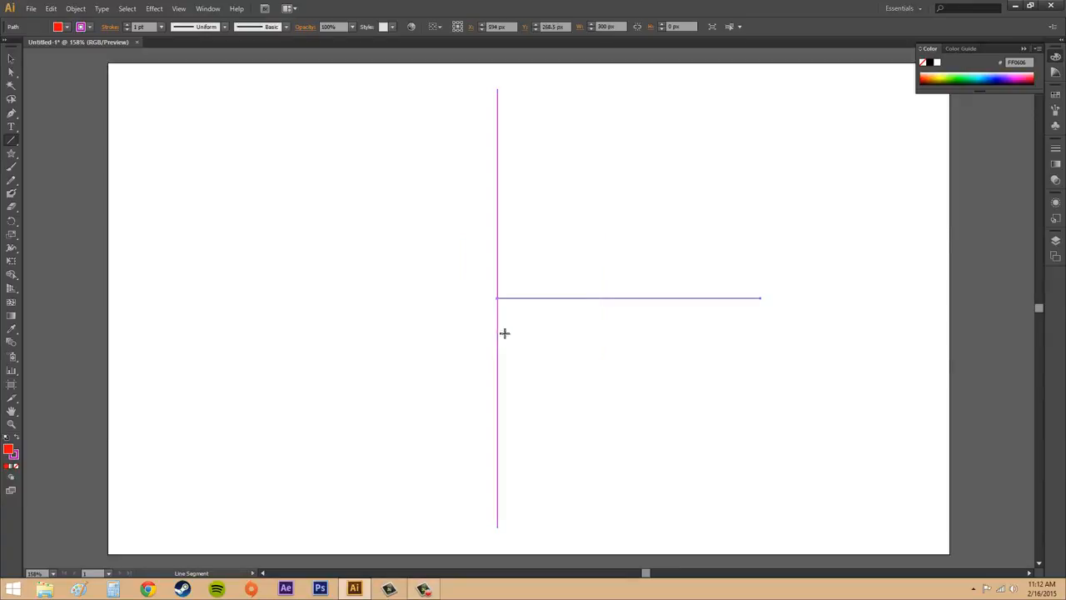
Reposition the horizontal line slightly higher along the vertical line.
{"action": "key", "text": "v"}
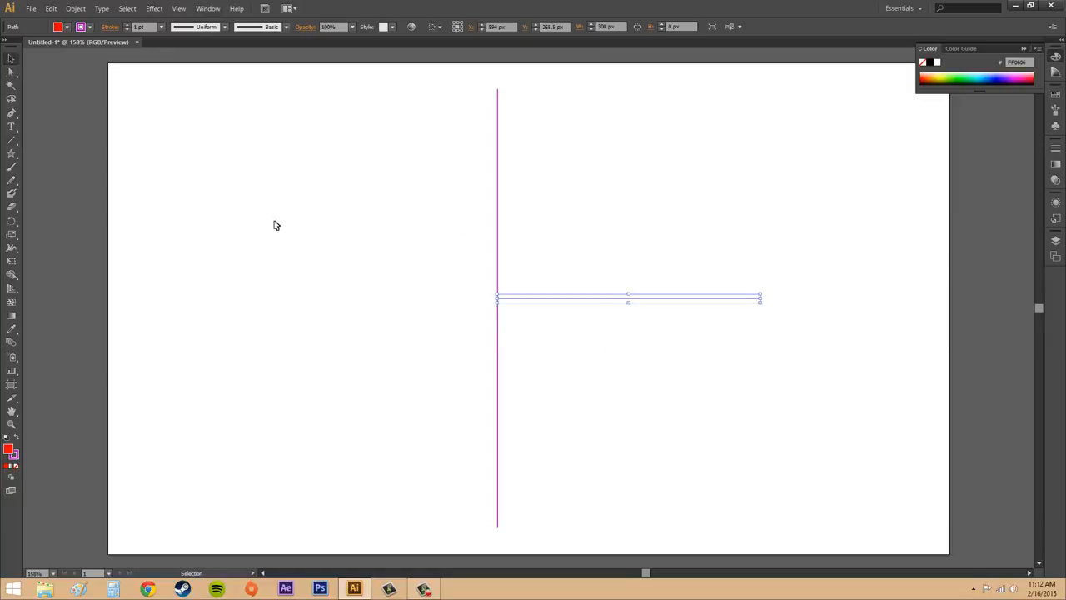
{"action": "left_click", "coordinate": [266, 225]}
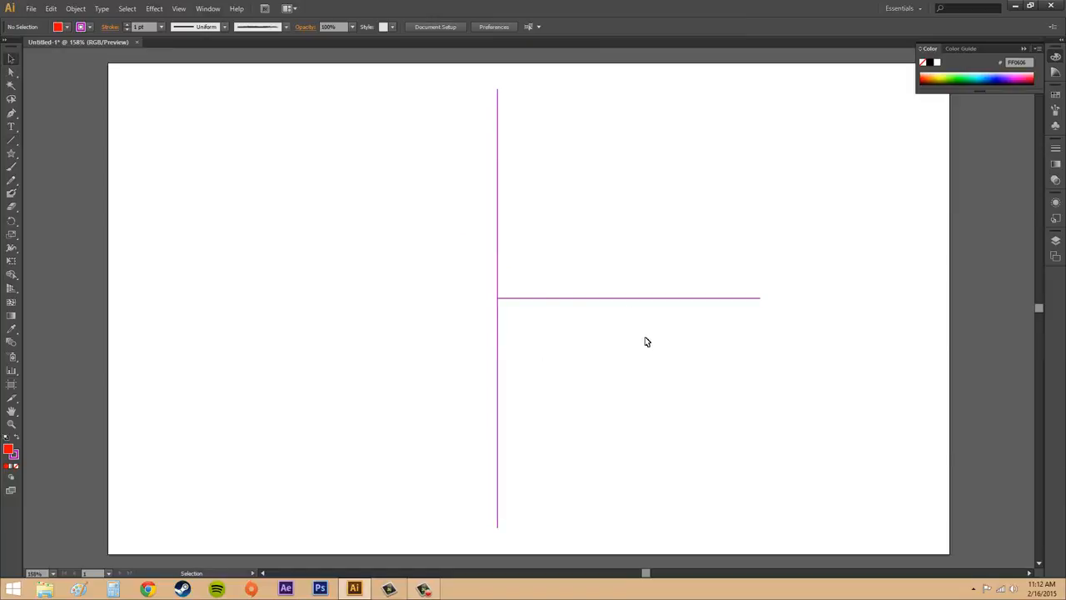
{"action": "left_click_drag", "start_coordinate": [638, 299], "coordinate": [688, 297]}
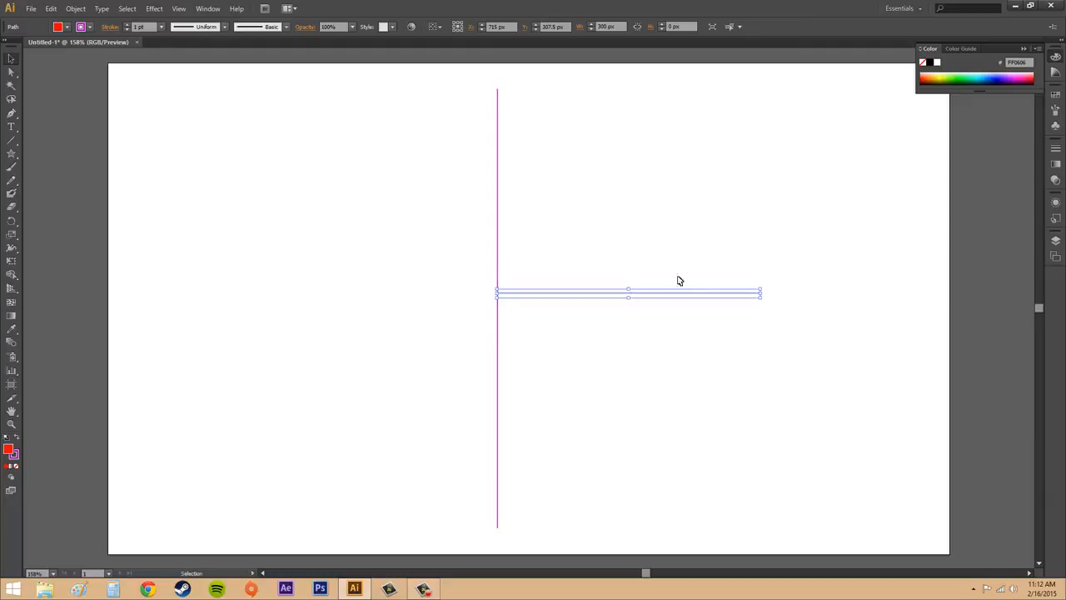
{"action": "left_click", "coordinate": [671, 203]}
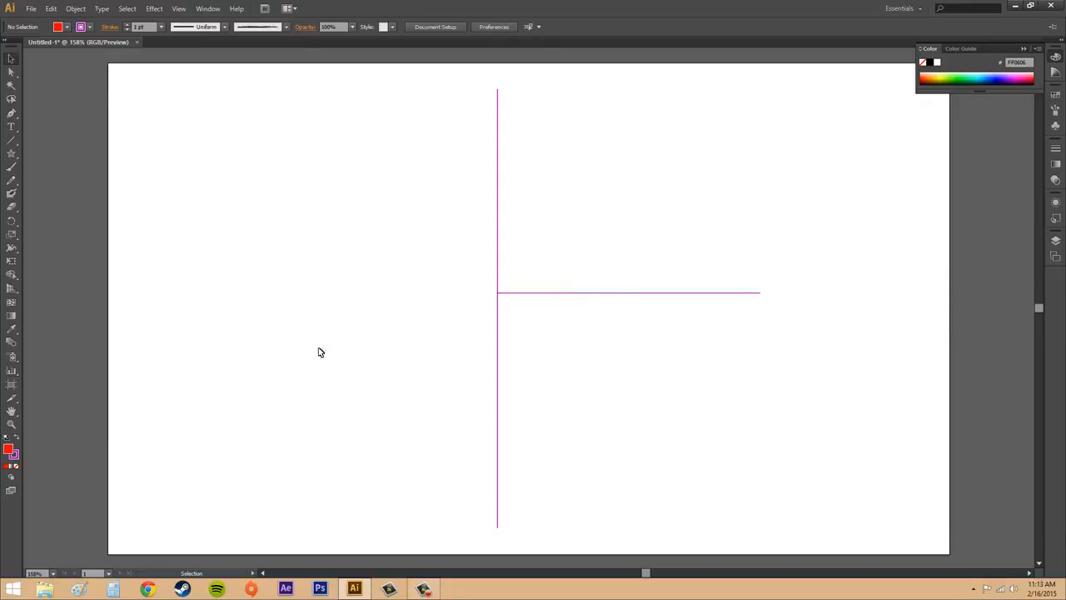
Set the horizontal line's stroke colour to orange.
{"action": "left_click", "coordinate": [633, 298]}
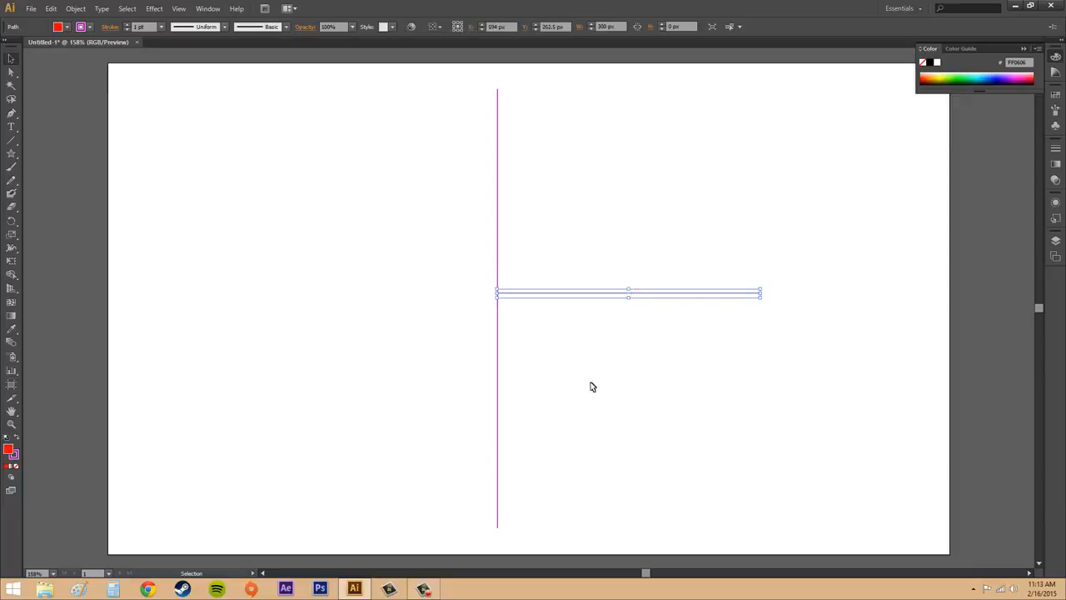
{"action": "left_click", "coordinate": [90, 28]}
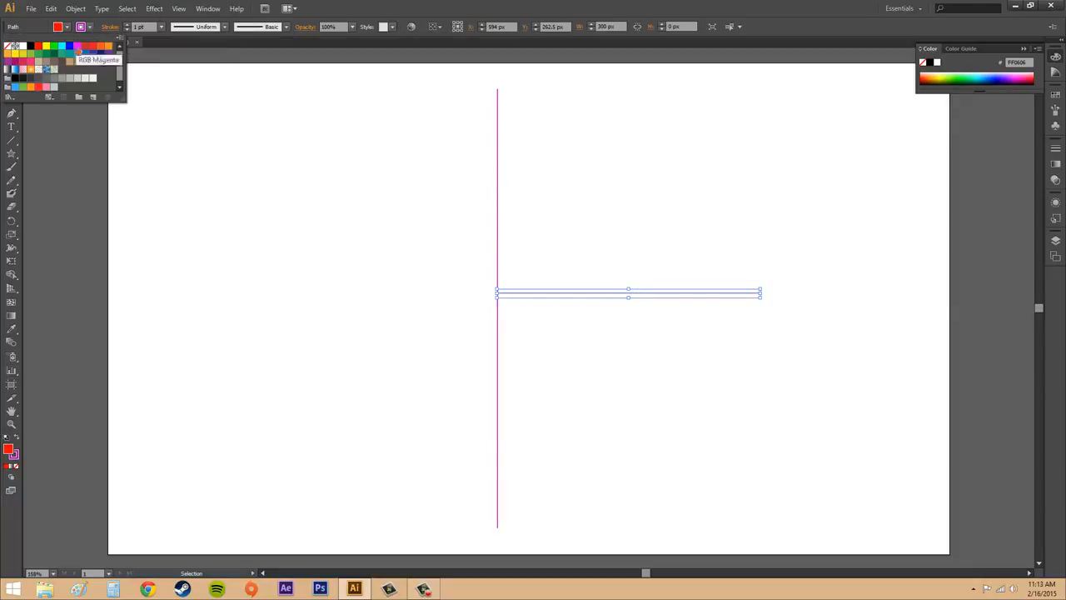
{"action": "left_click", "coordinate": [109, 46]}
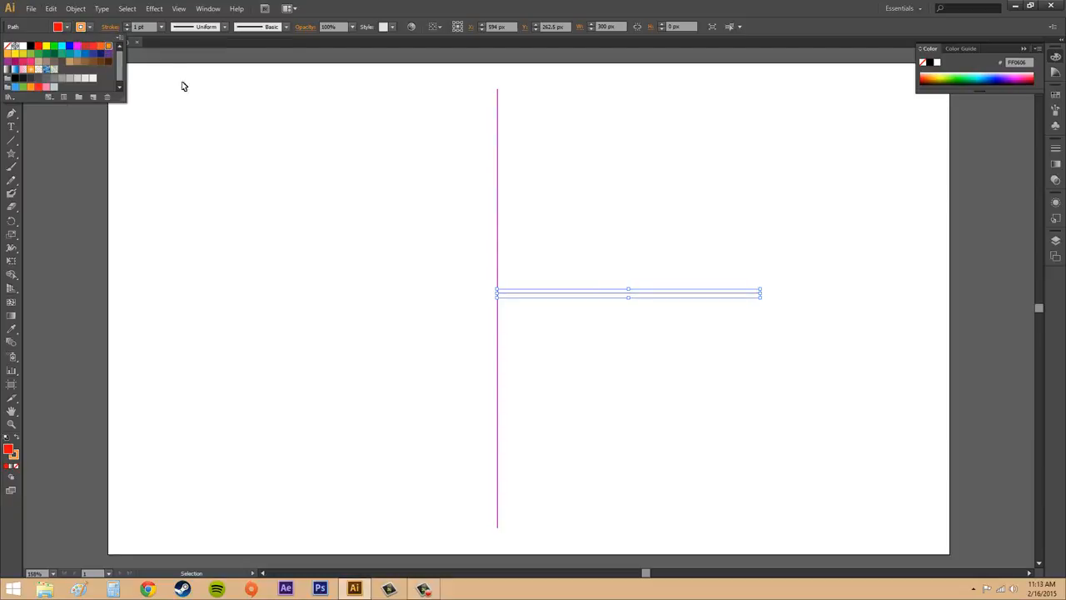
{"action": "left_click", "coordinate": [90, 28]}
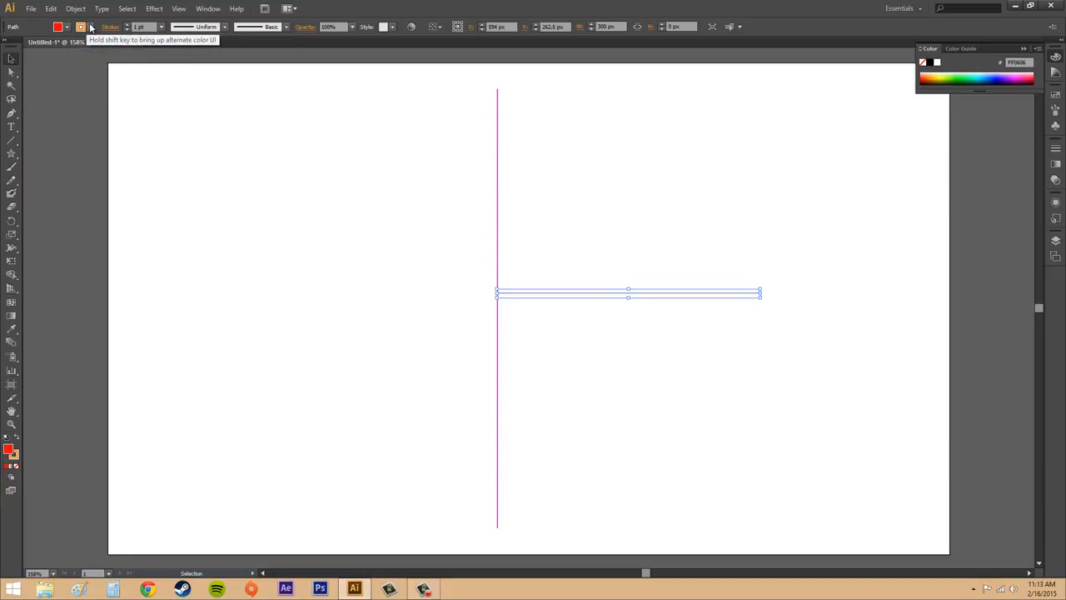
{"action": "left_click", "coordinate": [651, 326]}
{"action": "left_click", "coordinate": [620, 294]}
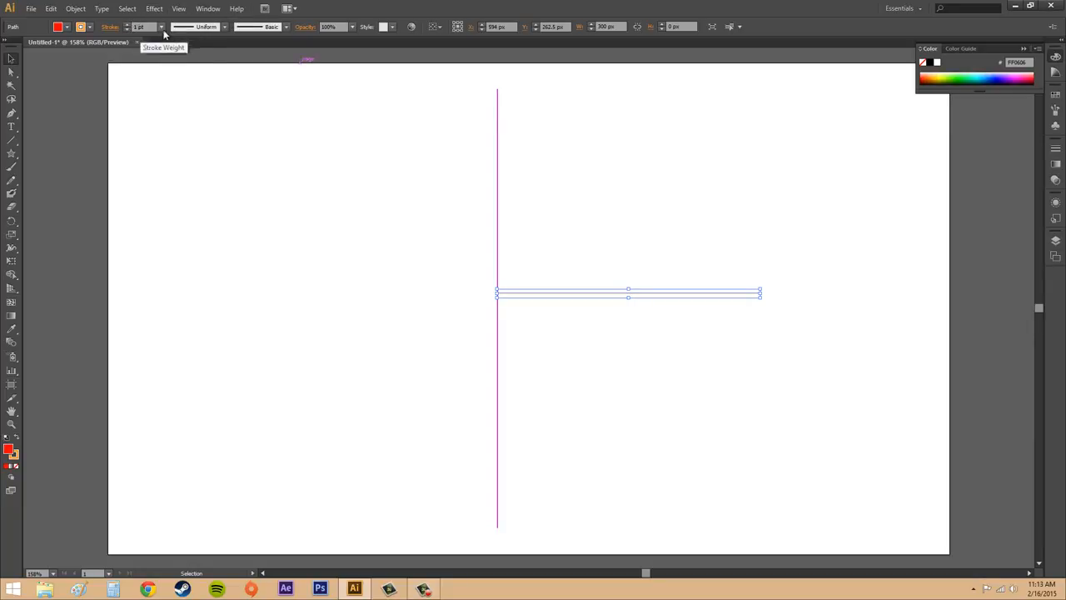
Set the horizontal line's stroke weight to 12 pt.
{"action": "left_click", "coordinate": [161, 27]}
{"action": "left_click", "coordinate": [179, 200]}
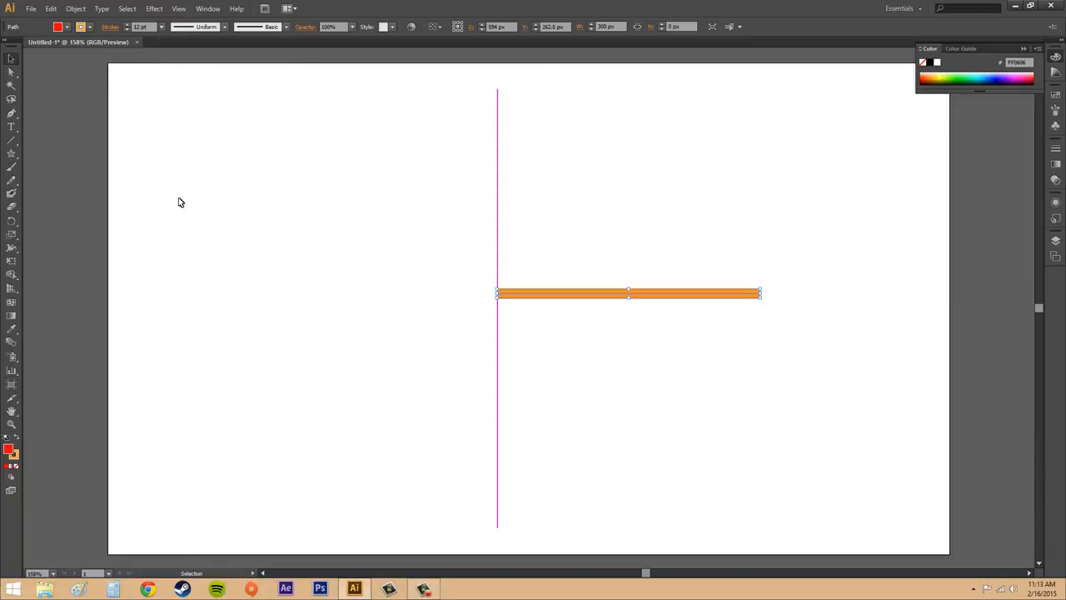
{"action": "left_click", "coordinate": [279, 221]}
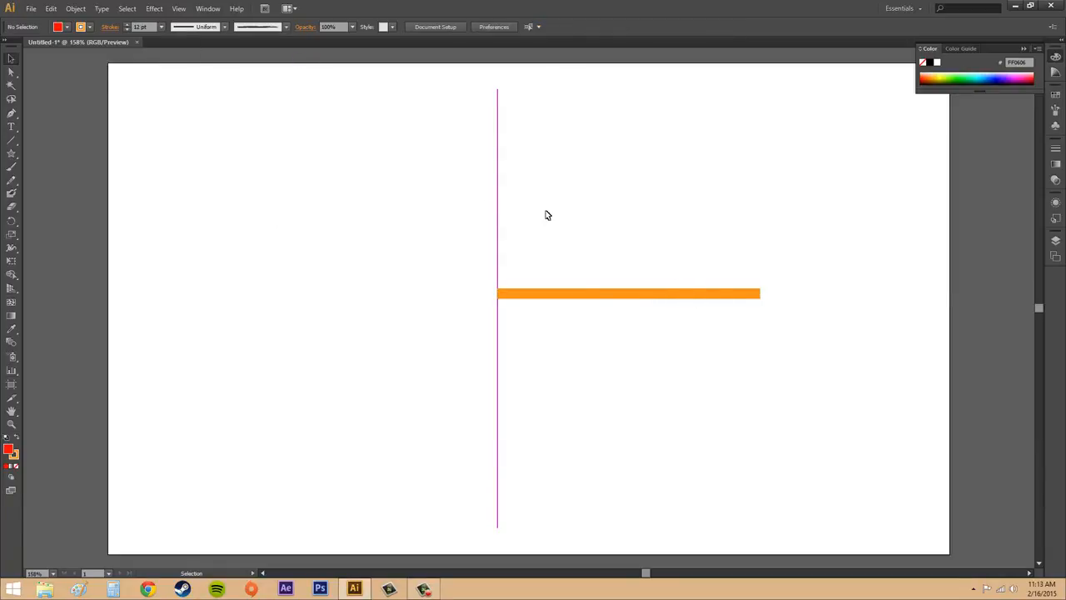
Apply Width Profile 1 to the orange line, then switch its profile back to Uniform.
{"action": "left_click", "coordinate": [608, 295]}
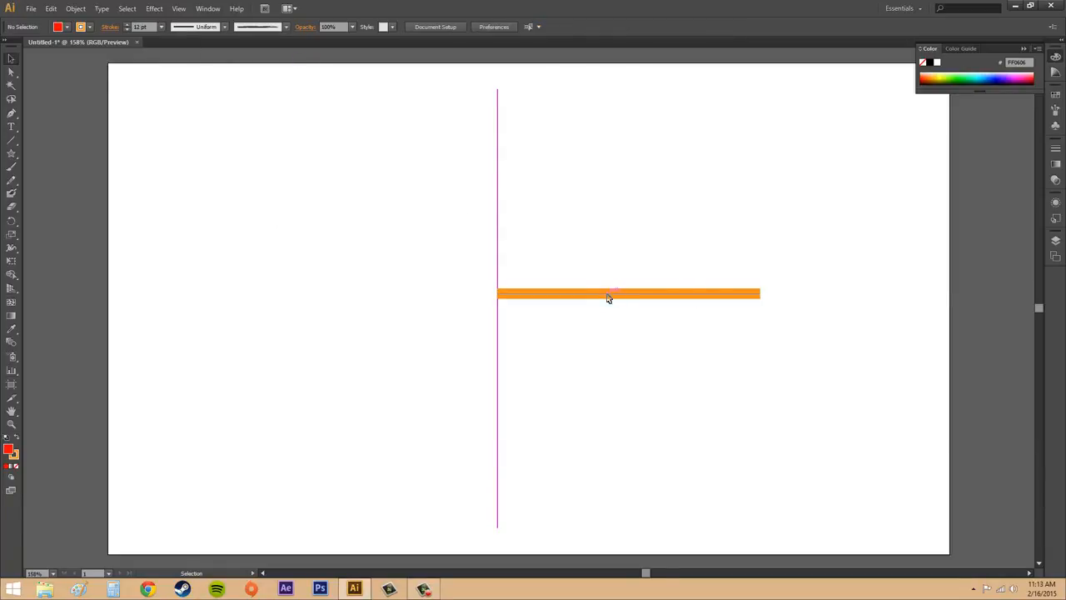
{"action": "left_click", "coordinate": [225, 28]}
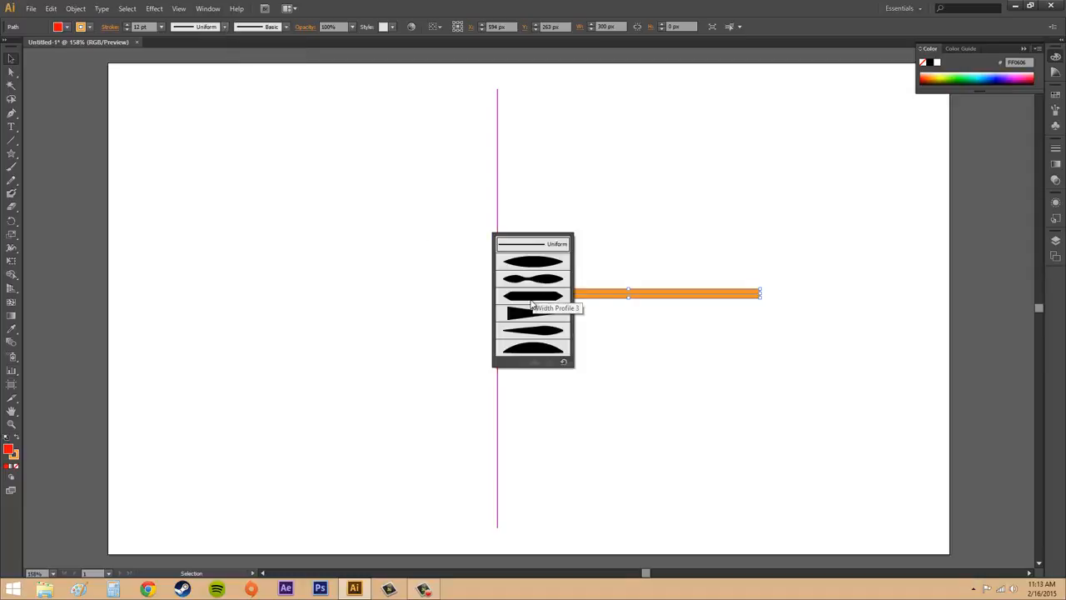
{"action": "left_click", "coordinate": [543, 264]}
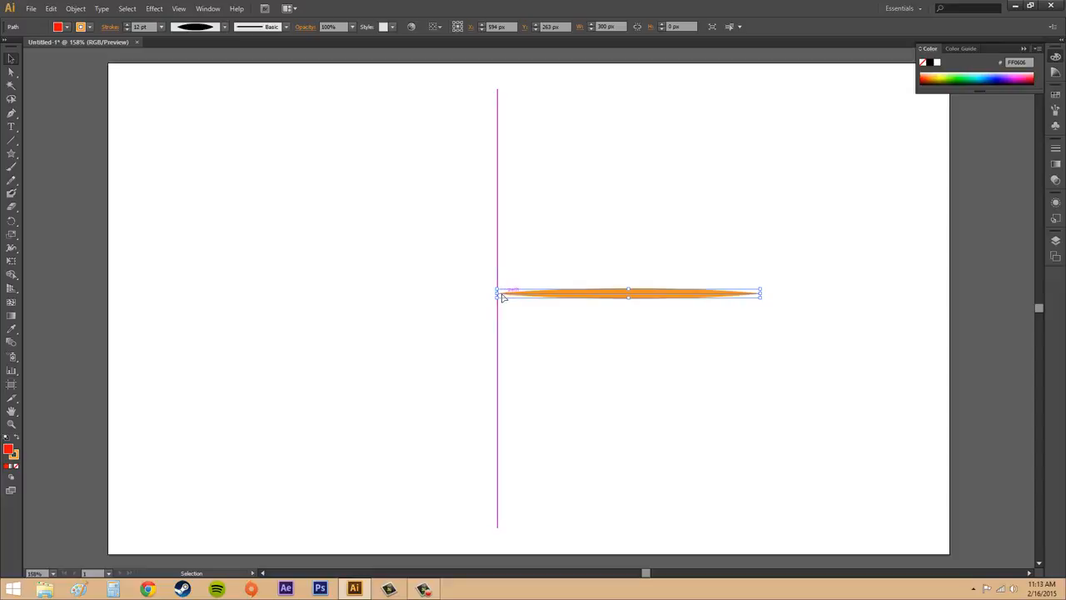
{"action": "left_click", "coordinate": [225, 27]}
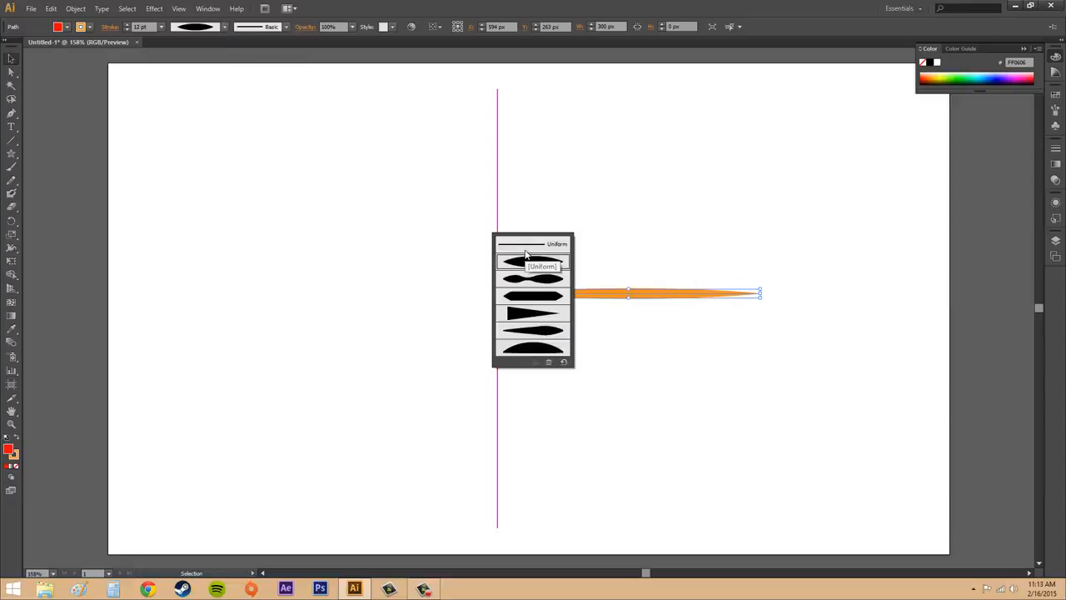
{"action": "left_click", "coordinate": [550, 244]}
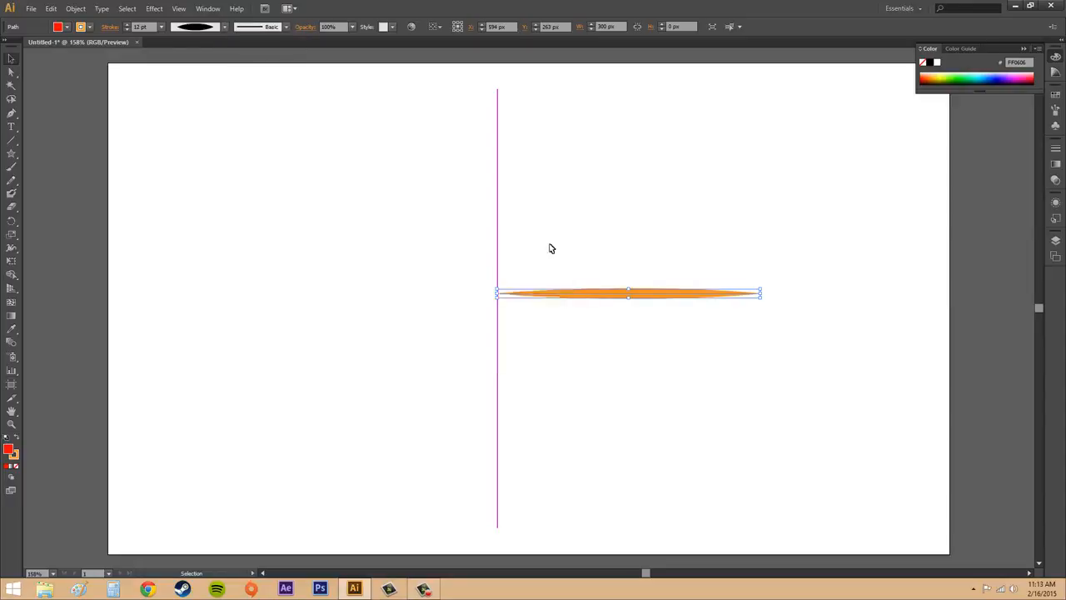
Apply a rough charcoal-style brush definition to the orange line's stroke.
{"action": "left_click", "coordinate": [287, 27]}
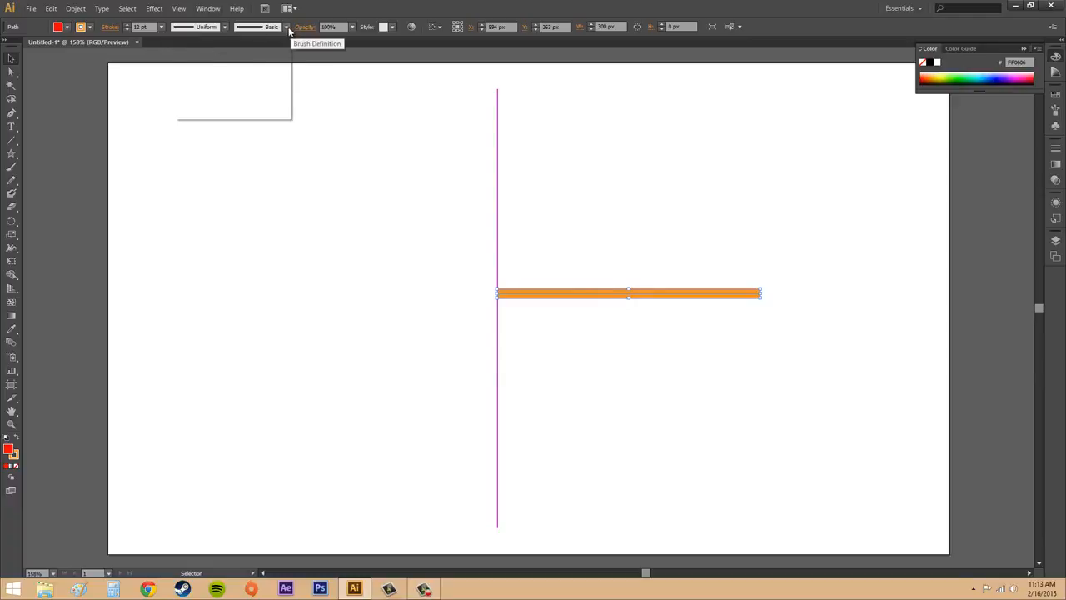
{"action": "scroll", "coordinate": [236, 90], "scroll_direction": "down", "scroll_amount": 1}
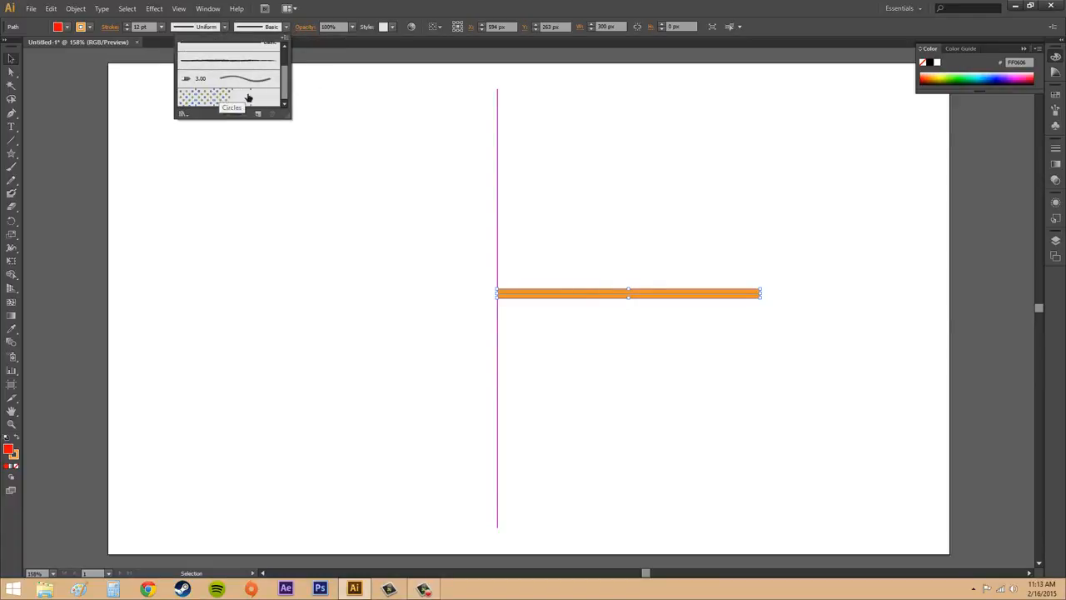
{"action": "scroll", "coordinate": [239, 97], "scroll_direction": "up", "scroll_amount": 2}
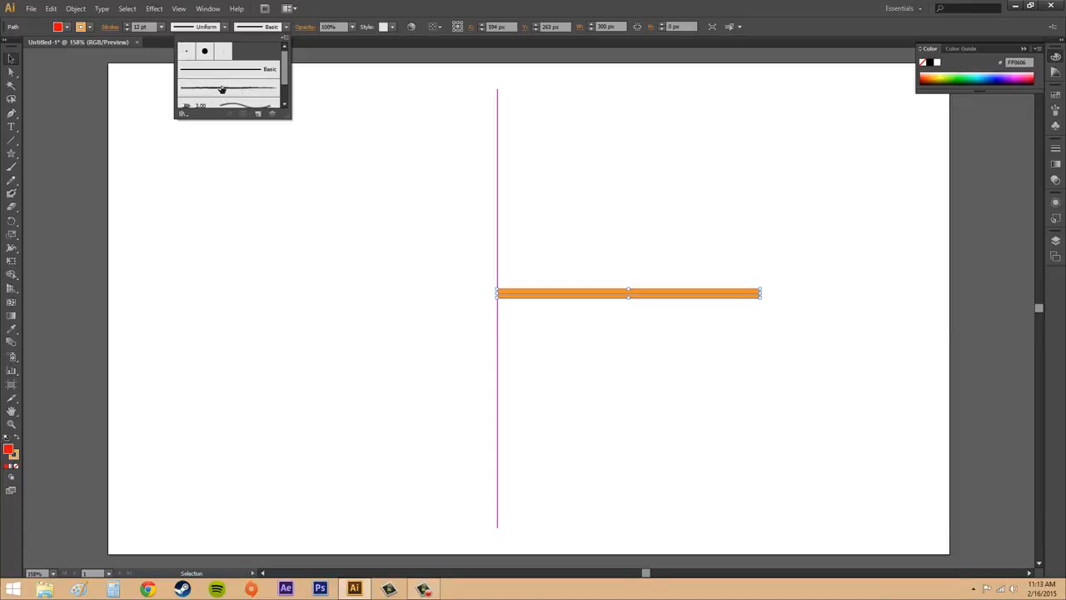
{"action": "left_click", "coordinate": [221, 88]}
{"action": "left_click", "coordinate": [698, 369]}
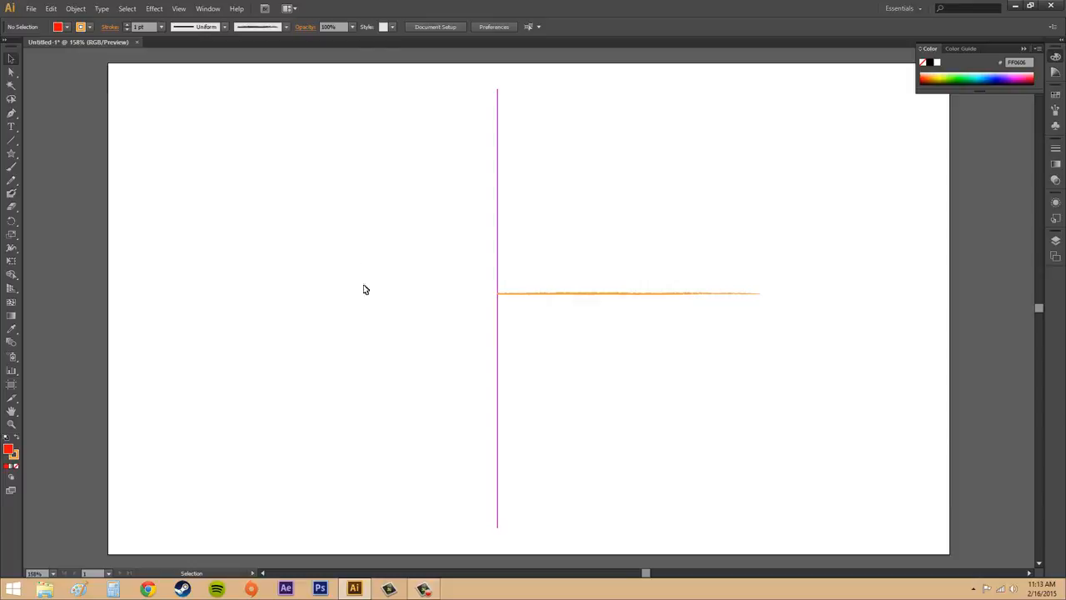
Set the orange line's opacity to 50%.
{"action": "left_click", "coordinate": [613, 295]}
{"action": "left_click", "coordinate": [671, 342]}
{"action": "left_click", "coordinate": [353, 30]}
{"action": "left_click", "coordinate": [353, 29]}
{"action": "left_click", "coordinate": [596, 294]}
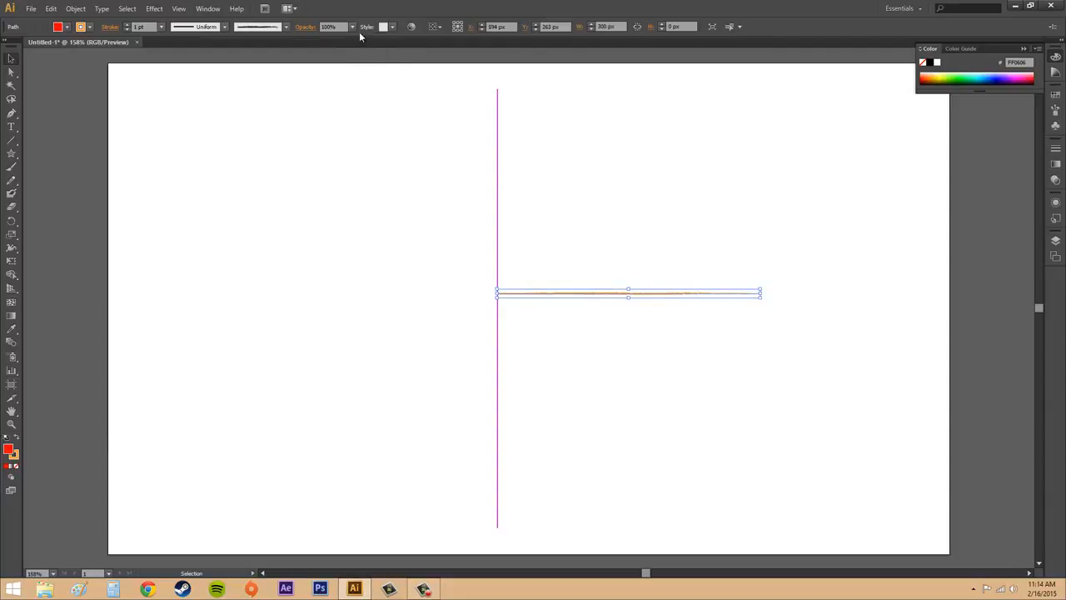
{"action": "left_click", "coordinate": [355, 28]}
{"action": "left_click", "coordinate": [365, 98]}
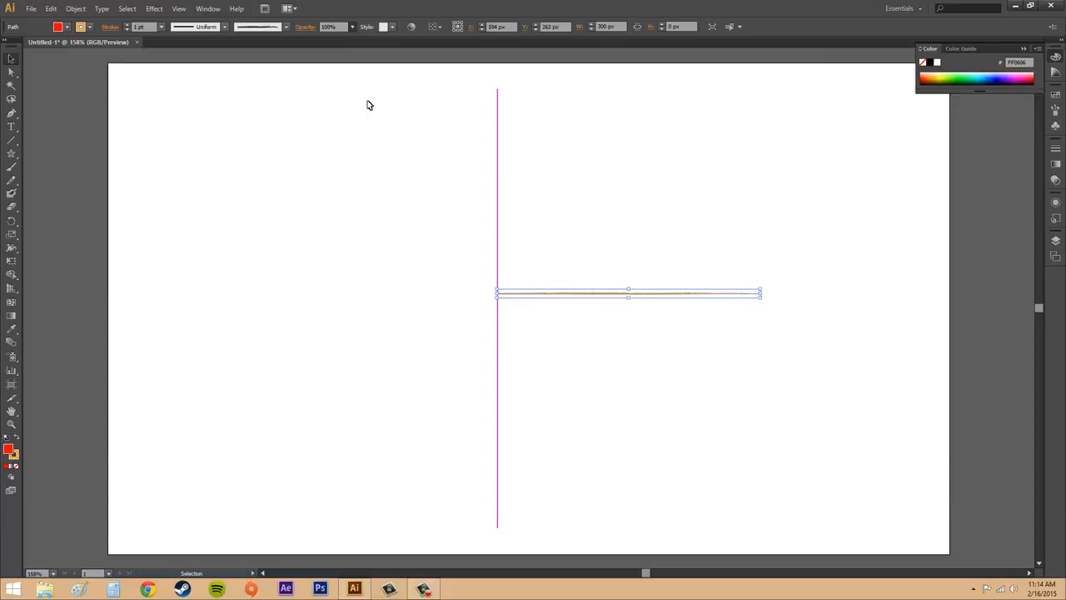
{"action": "left_click", "coordinate": [648, 203]}
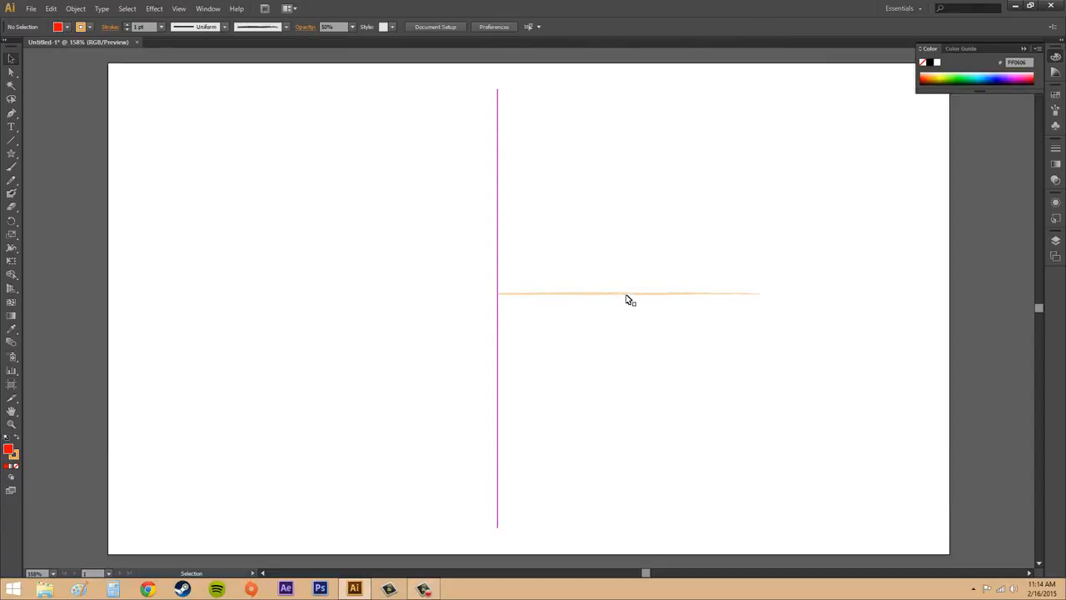
Set the orange line's opacity back to 100%.
{"action": "left_click", "coordinate": [629, 299]}
{"action": "left_click", "coordinate": [353, 28]}
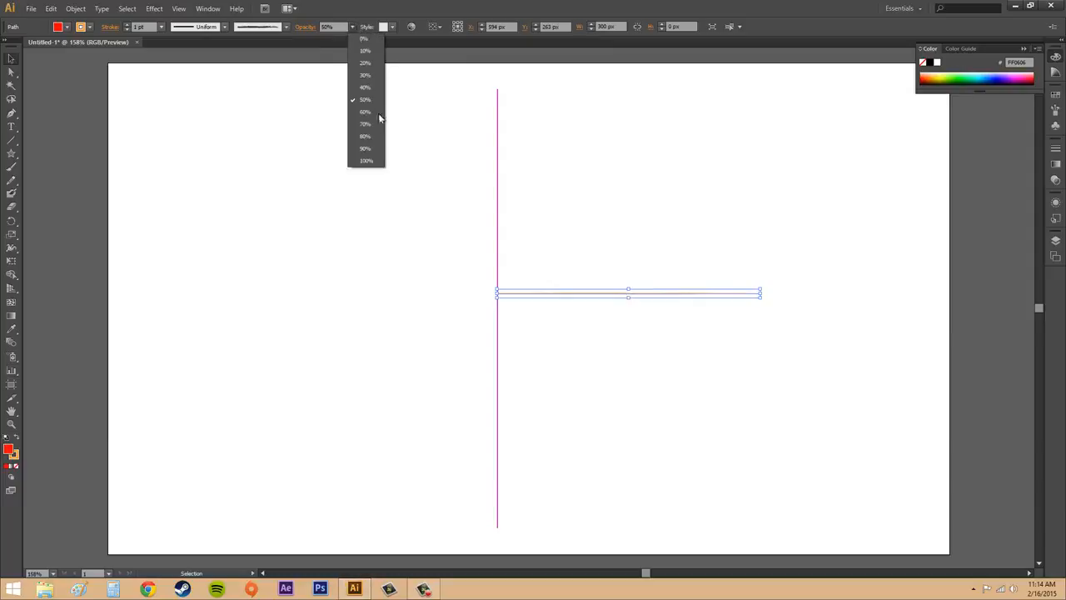
{"action": "left_click", "coordinate": [367, 160]}
{"action": "left_click", "coordinate": [628, 204]}
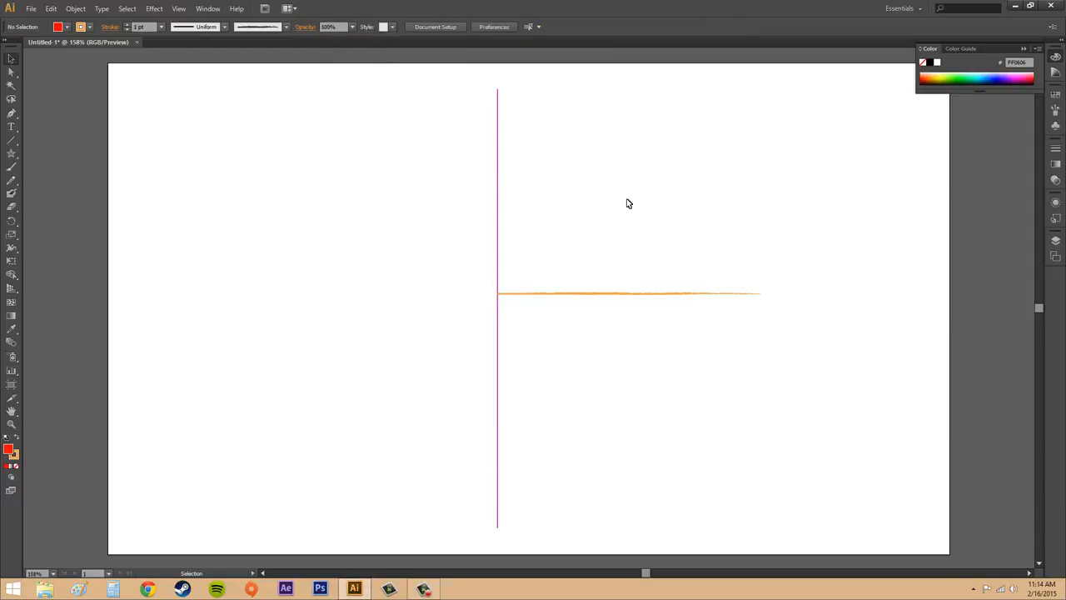
{"action": "left_click", "coordinate": [636, 293]}
{"action": "left_click", "coordinate": [333, 156]}
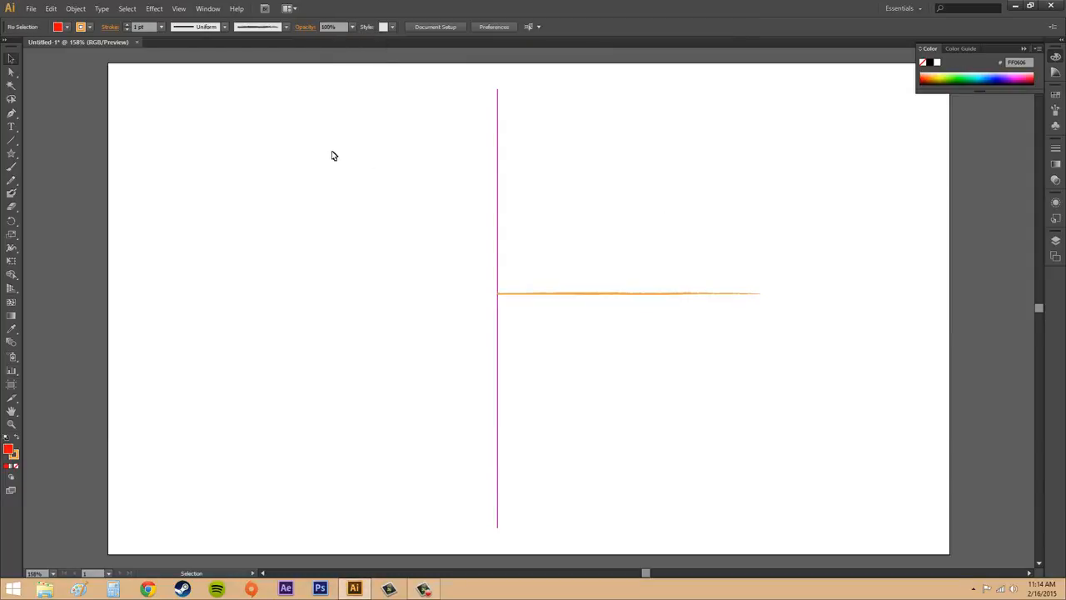